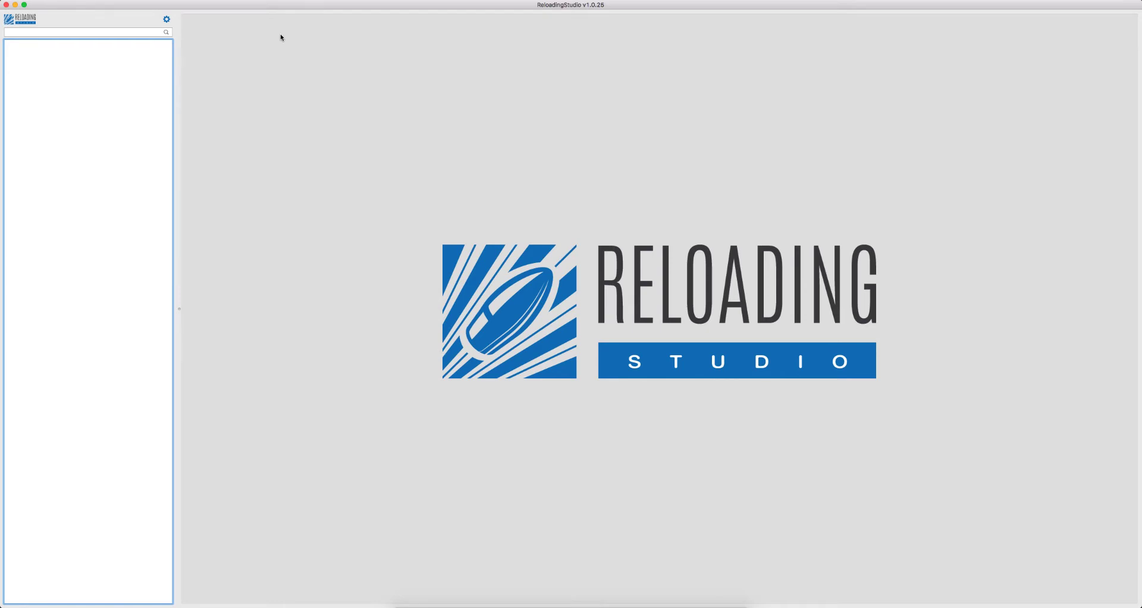
Open the settings and bring up the Primers, Powders and Cases pages, ending on the Primers page.
{"action": "left_click", "coordinate": [167, 20]}
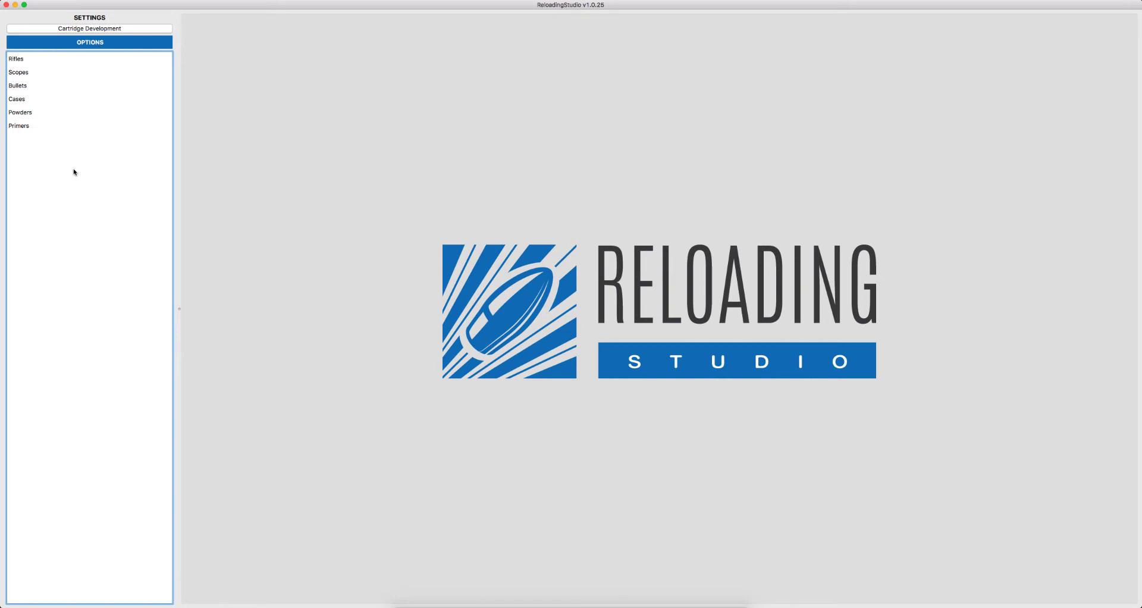
{"action": "left_click", "coordinate": [33, 127]}
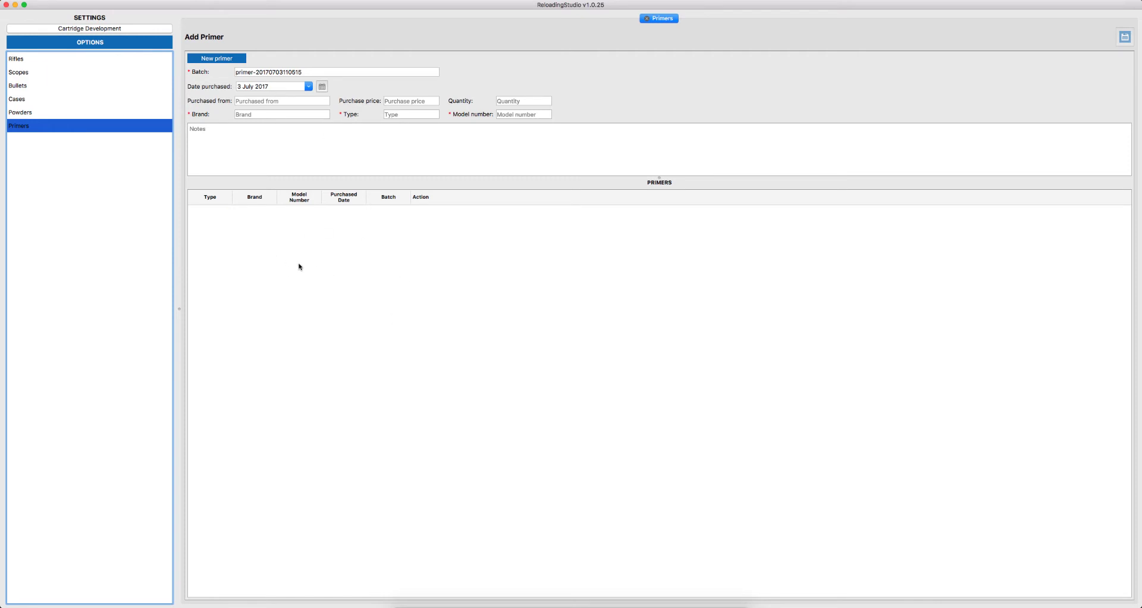
{"action": "left_click", "coordinate": [41, 113]}
{"action": "left_click", "coordinate": [40, 99]}
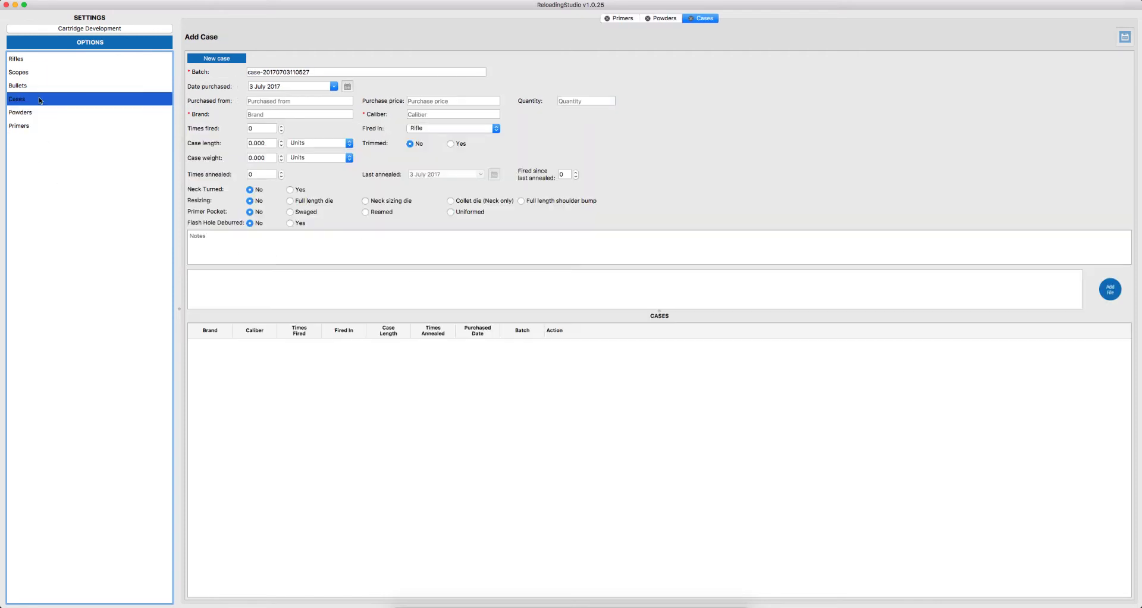
{"action": "left_click", "coordinate": [36, 127]}
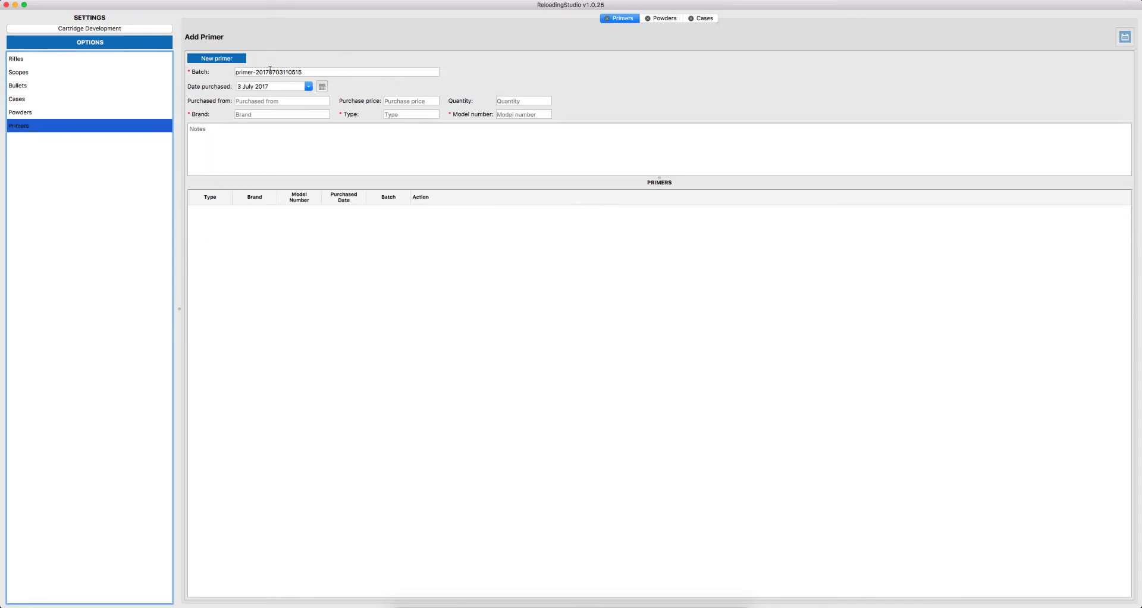
{"action": "left_click_drag", "start_coordinate": [307, 72], "coordinate": [234, 67]}
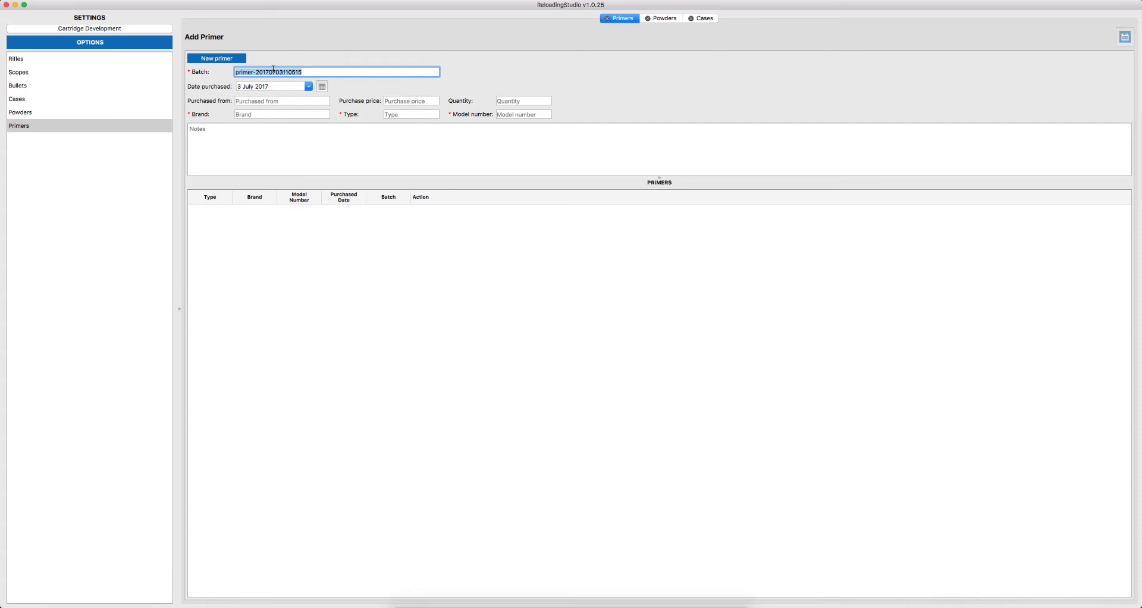
{"action": "key", "text": "Right"}
{"action": "key", "text": "alt+shift+Left"}
{"action": "key", "text": "alt+shift+Left"}
{"action": "key", "text": "alt+shift+Left"}
{"action": "left_click", "coordinate": [411, 64]}
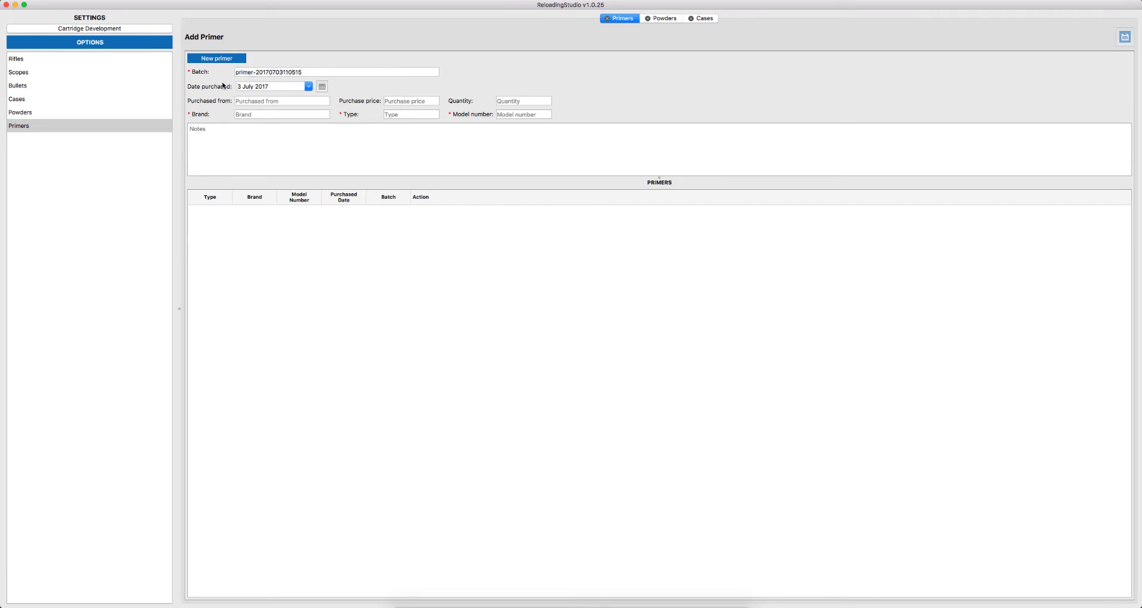
Replace the new primer's default batch name with federal-lr-2017.
{"action": "left_click", "coordinate": [268, 72]}
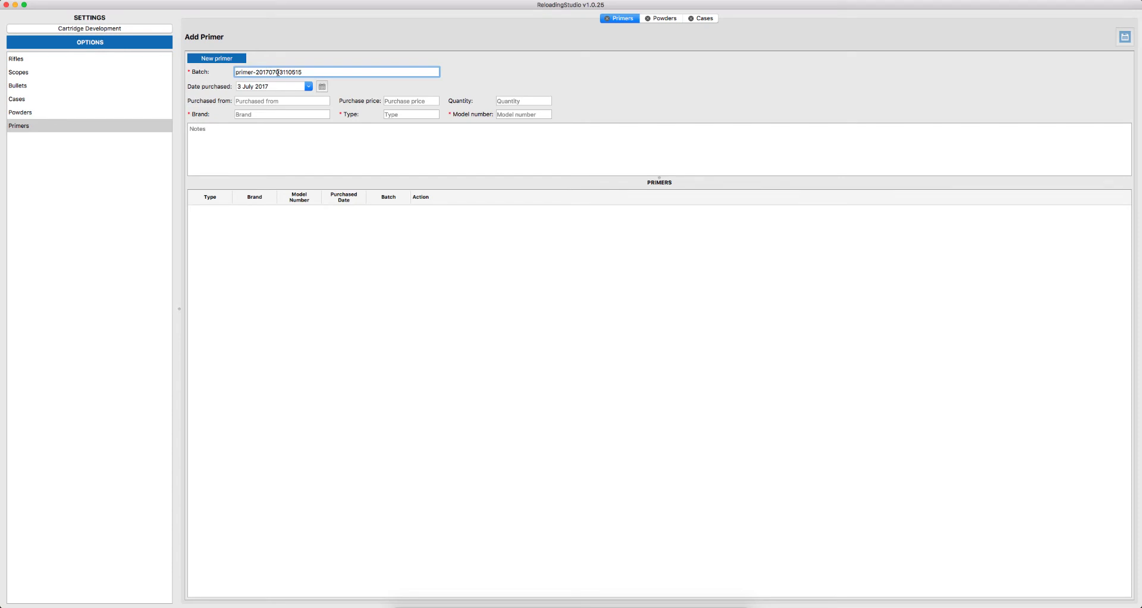
{"action": "left_click_drag", "start_coordinate": [312, 72], "coordinate": [232, 71]}
{"action": "left_click", "coordinate": [318, 72]}
{"action": "key", "text": "alt+shift+Left"}
{"action": "key", "text": "alt+shift+Left"}
{"action": "key", "text": "alt+shift+Left"}
{"action": "key", "text": "BackSpace"}
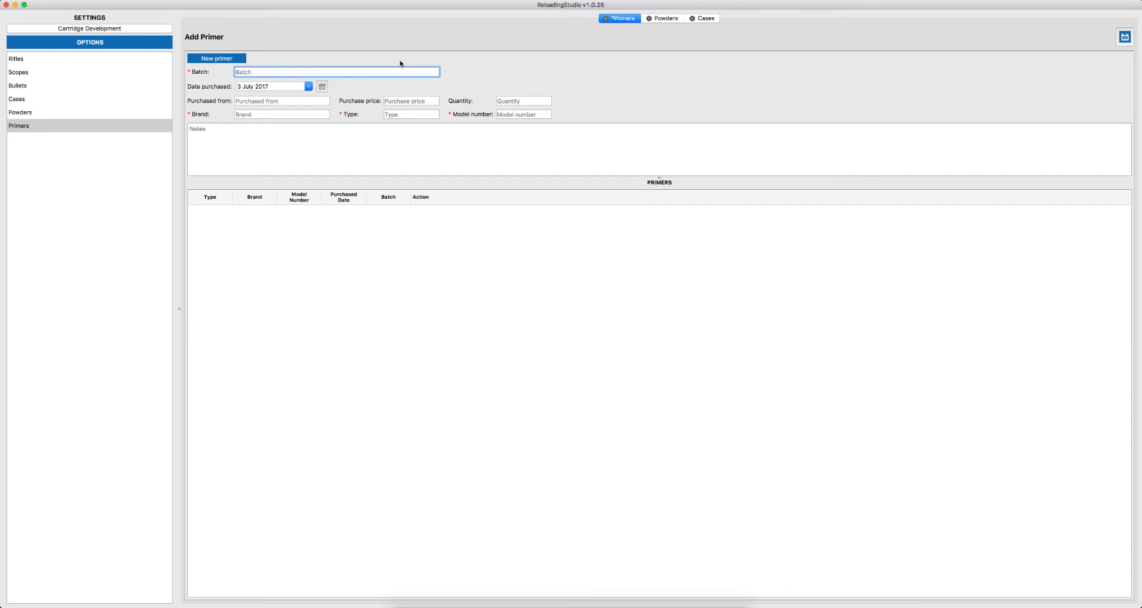
{"action": "type", "text": "federa"}
{"action": "type", "text": "l-lr-2017"}
Set the quantity of the federal-lr-2017 primer to 1000 and its brand to Federal.
{"action": "left_click", "coordinate": [517, 100]}
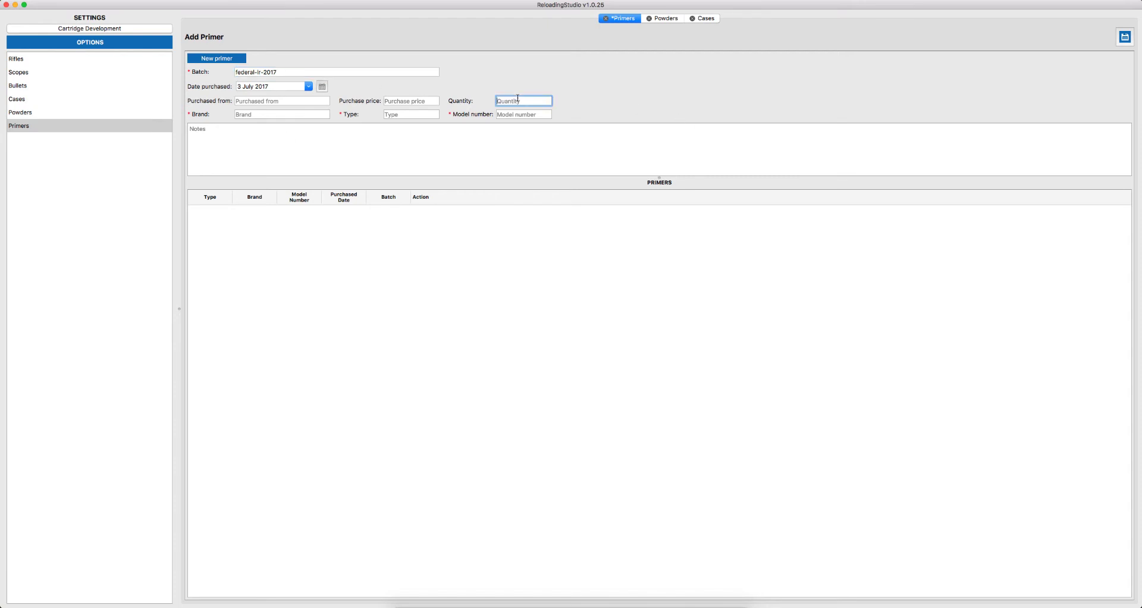
{"action": "type", "text": "1000"}
{"action": "left_click", "coordinate": [284, 114]}
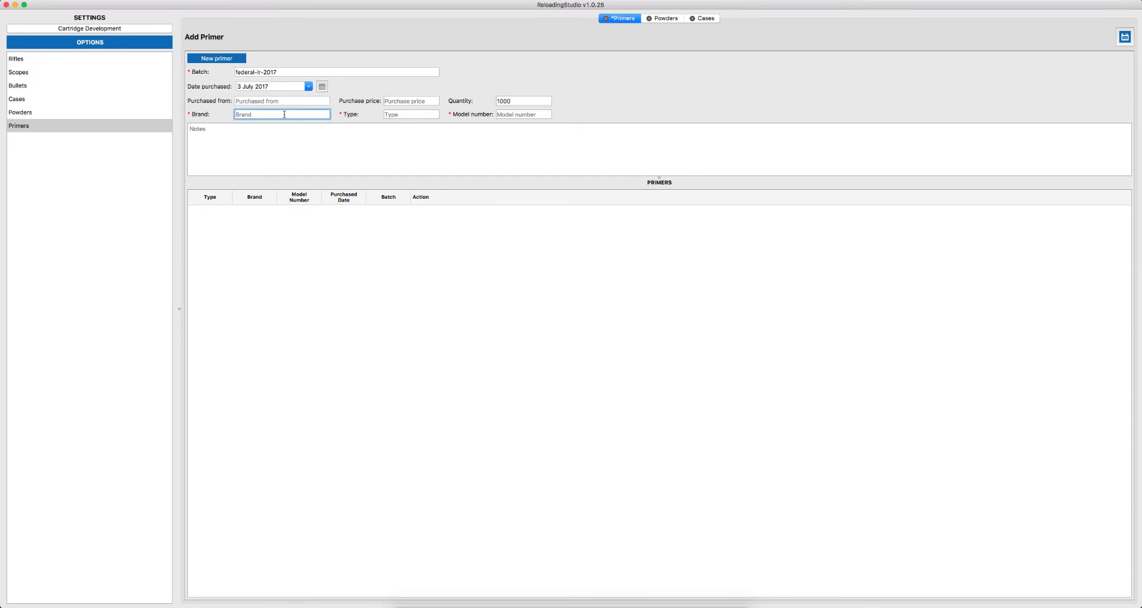
{"action": "type", "text": "Federal"}
{"action": "key", "text": "Tab"}
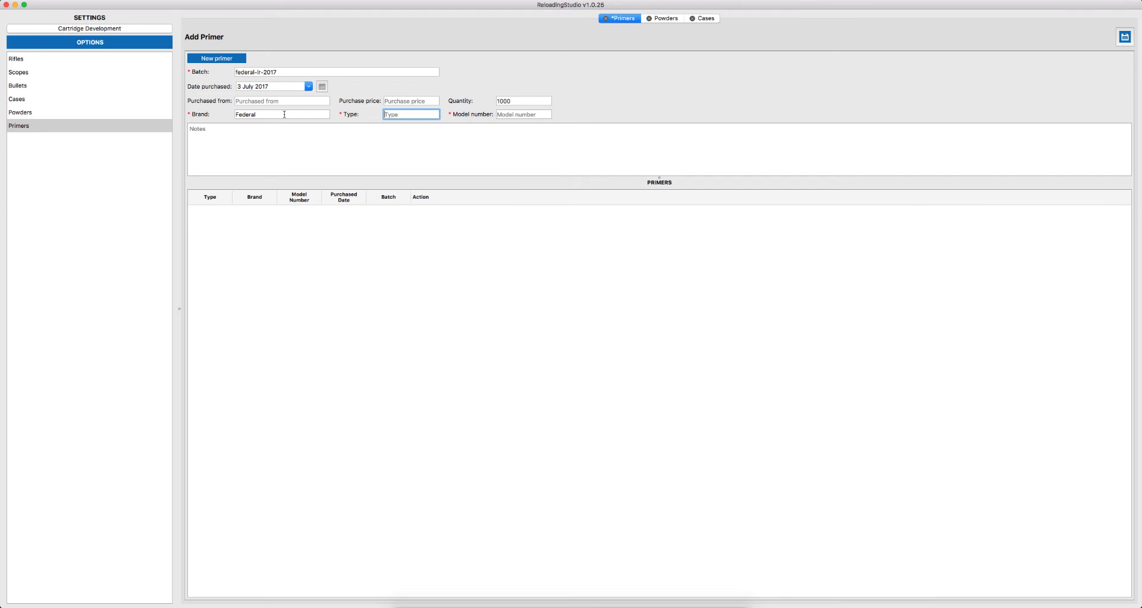
Set the primer type to Large Rifle and the model number to 210, and save the Federal primer.
{"action": "type", "text": "Large Rifle"}
{"action": "left_click", "coordinate": [511, 115]}
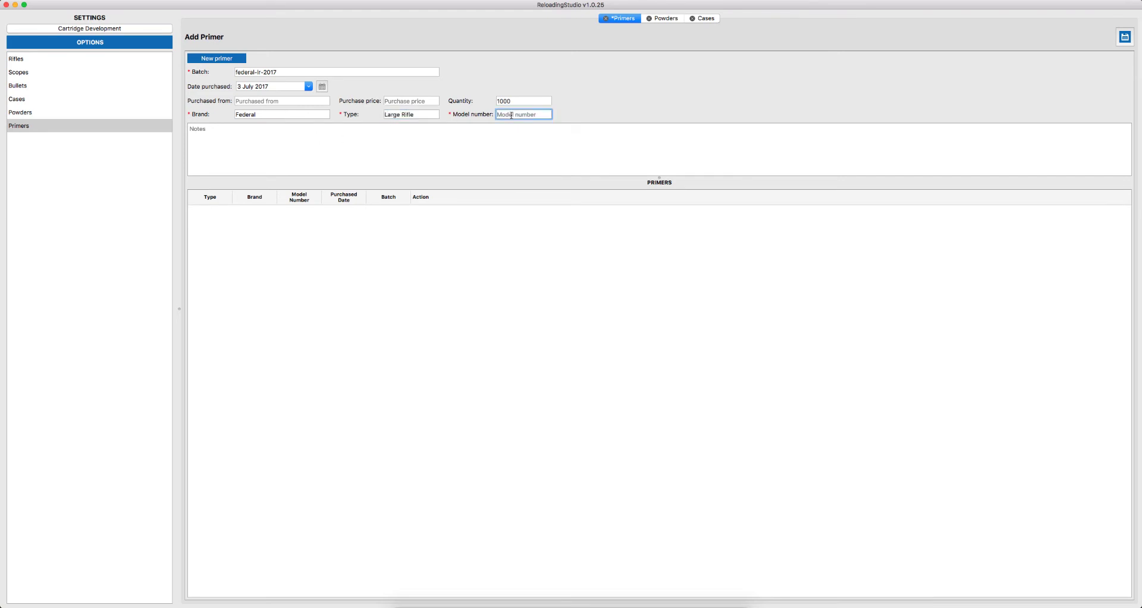
{"action": "type", "text": "210"}
{"action": "left_click", "coordinate": [1125, 38]}
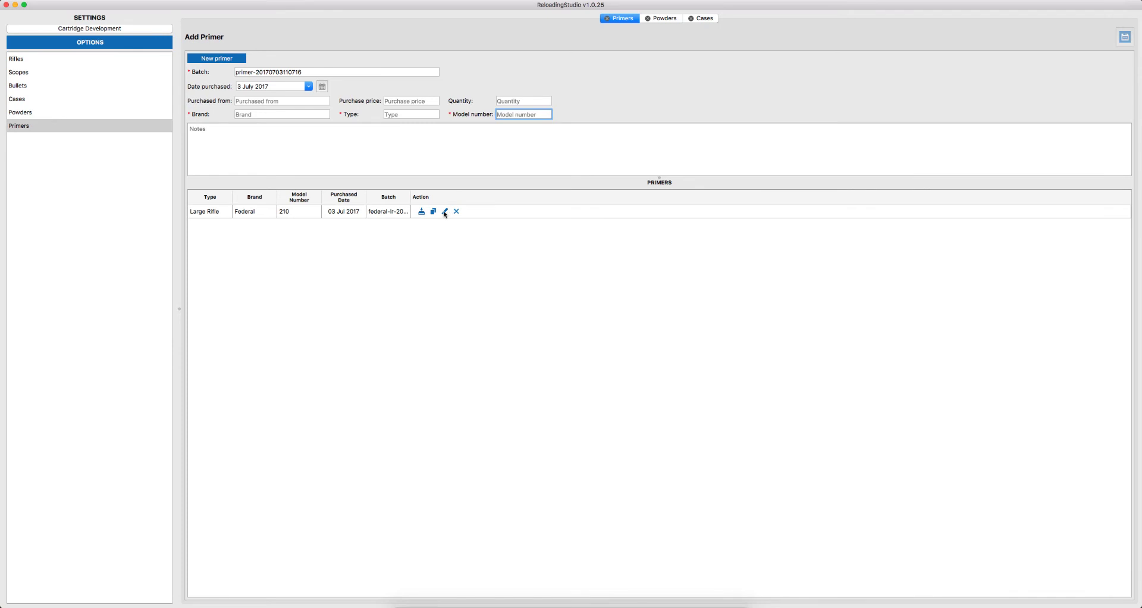
Start another new primer record and name its batch win-lp-2017.
{"action": "left_click", "coordinate": [357, 215]}
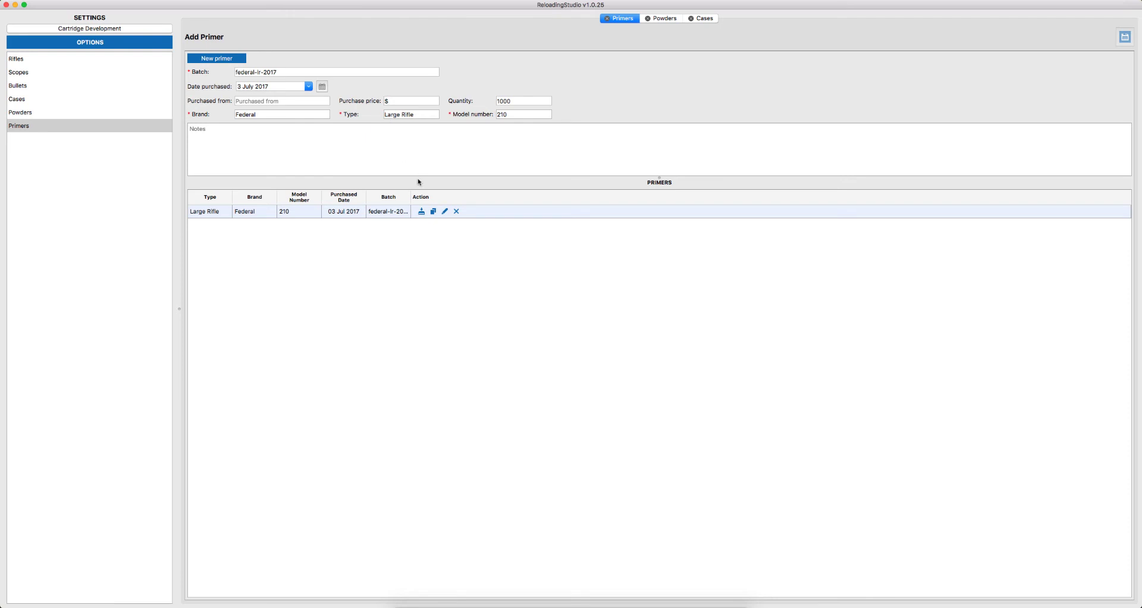
{"action": "left_click", "coordinate": [222, 60]}
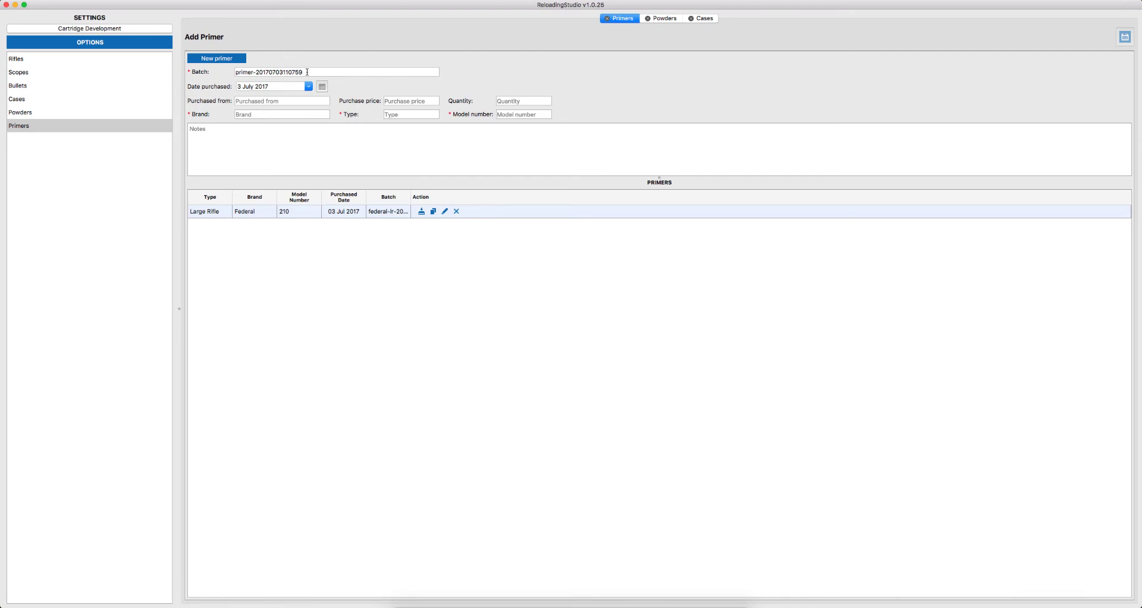
{"action": "left_click_drag", "start_coordinate": [307, 72], "coordinate": [195, 62]}
{"action": "type", "text": "win"}
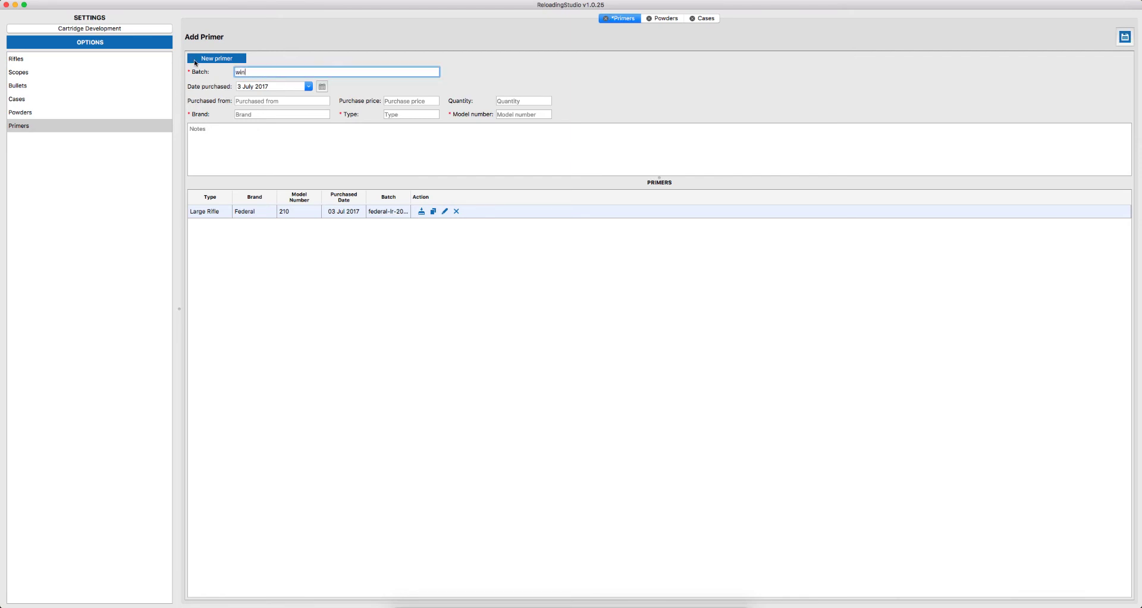
{"action": "type", "text": "-lp-2017"}
Set the quantity of the win-lp-2017 primer to 1000 and its brand to Winchester.
{"action": "left_click", "coordinate": [540, 99]}
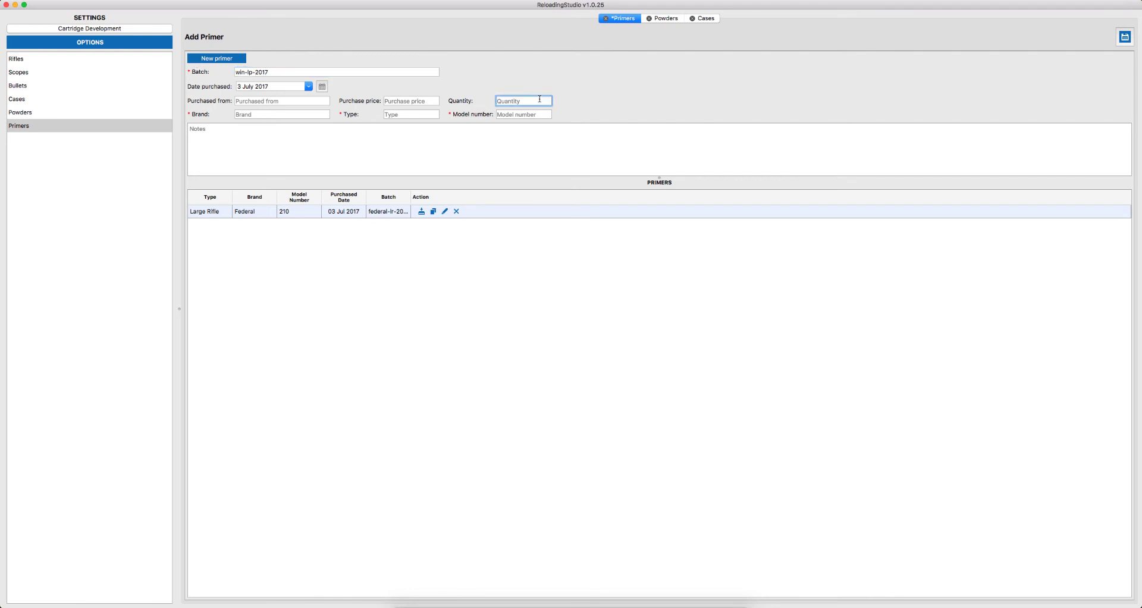
{"action": "type", "text": "1000"}
{"action": "left_click", "coordinate": [282, 115]}
{"action": "type", "text": "W"}
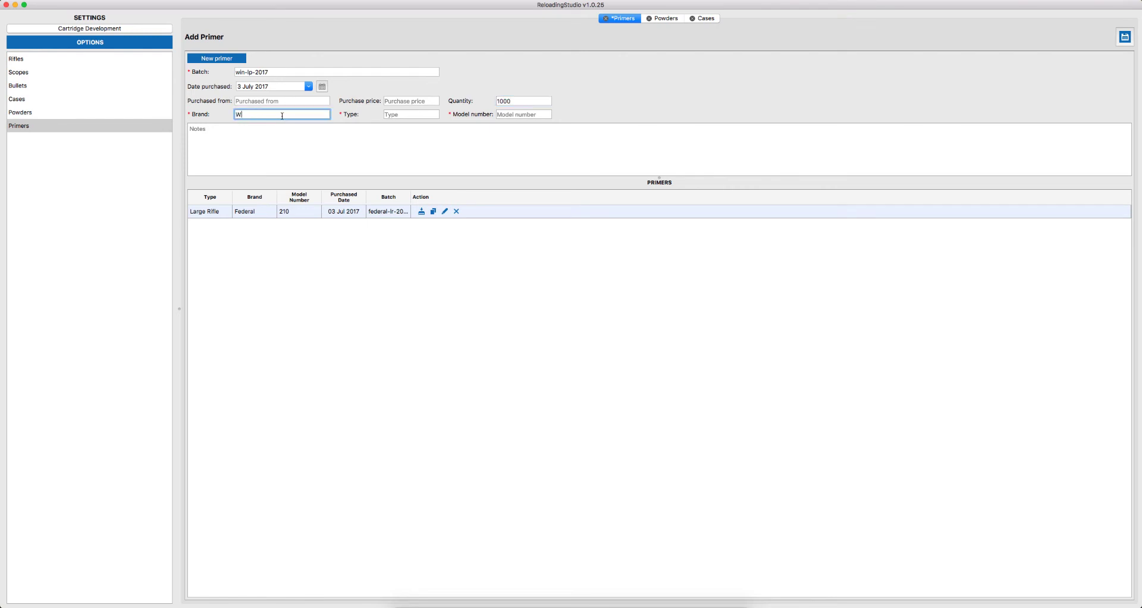
{"action": "type", "text": "insh"}
{"action": "key", "text": "BackSpace"}
{"action": "key", "text": "BackSpace"}
{"action": "type", "text": "chester"}
{"action": "key", "text": "Tab"}
Set the primer type to Large Pistol and the model number to WLP, and save the Winchester primer.
{"action": "type", "text": "La"}
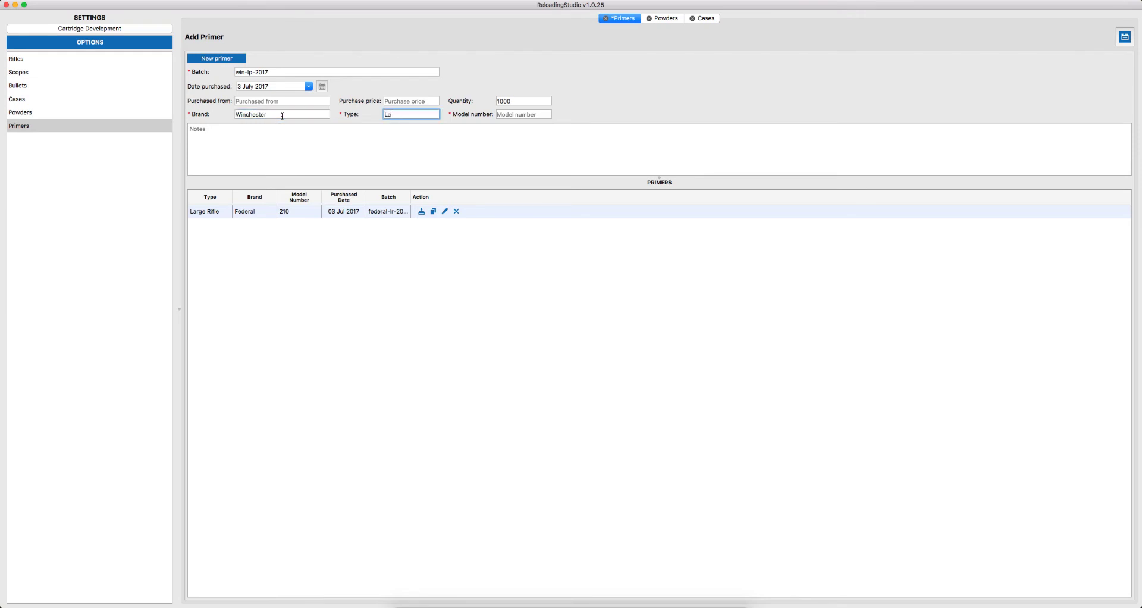
{"action": "type", "text": "rge Pistol"}
{"action": "key", "text": "Tab"}
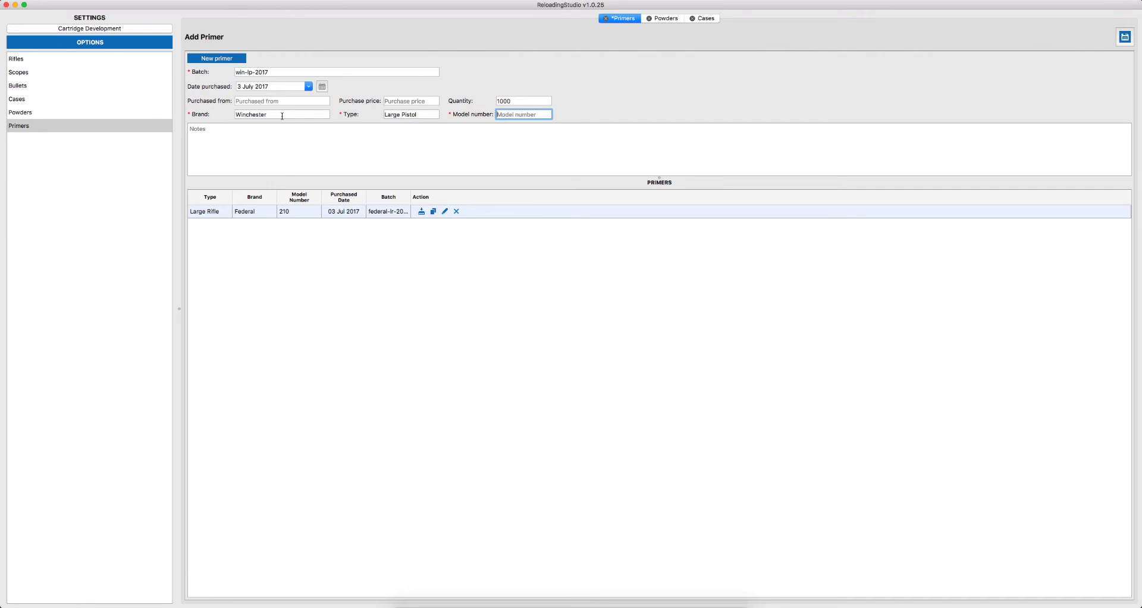
{"action": "type", "text": "WLP"}
{"action": "left_click", "coordinate": [1126, 39]}
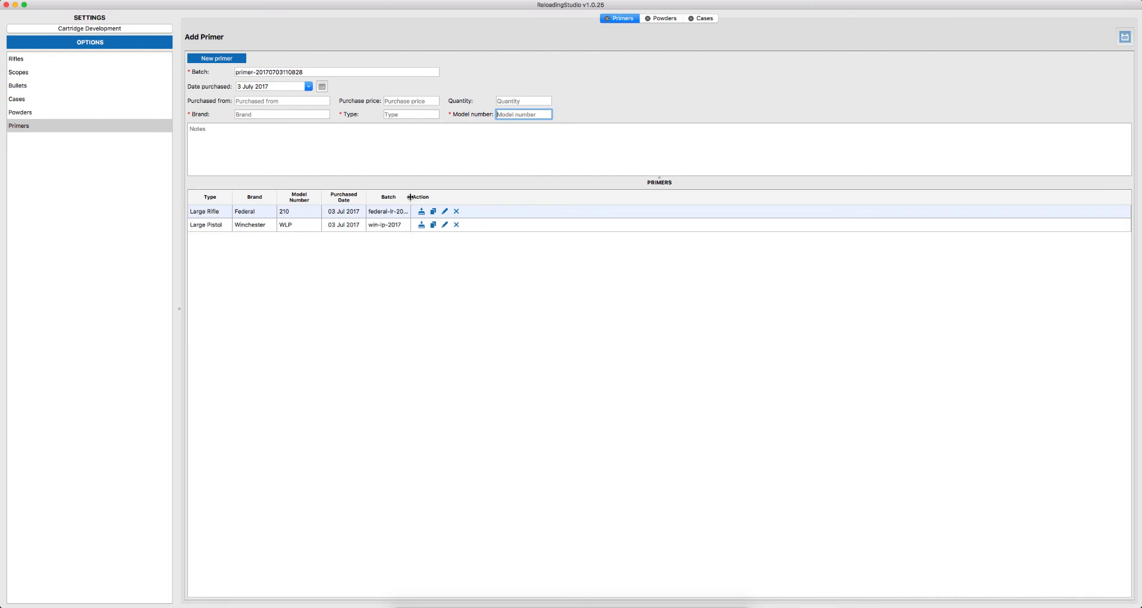
Widen the Batch column of the primers table, and request deletion of the win-lp-2017 primer but decline it.
{"action": "left_click_drag", "start_coordinate": [410, 197], "coordinate": [439, 197]}
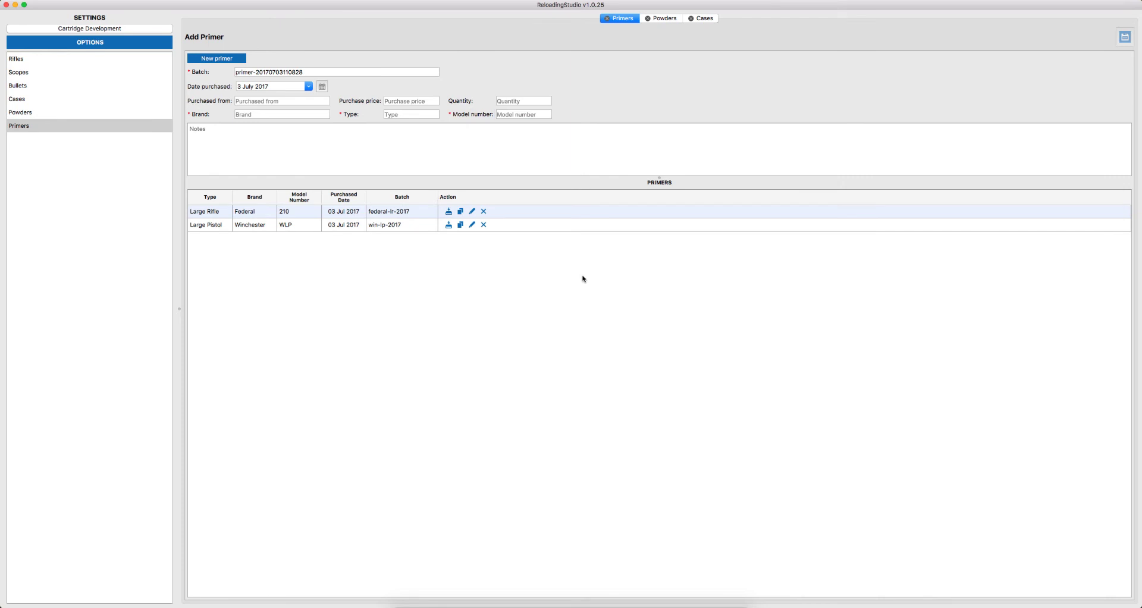
{"action": "left_click", "coordinate": [484, 225]}
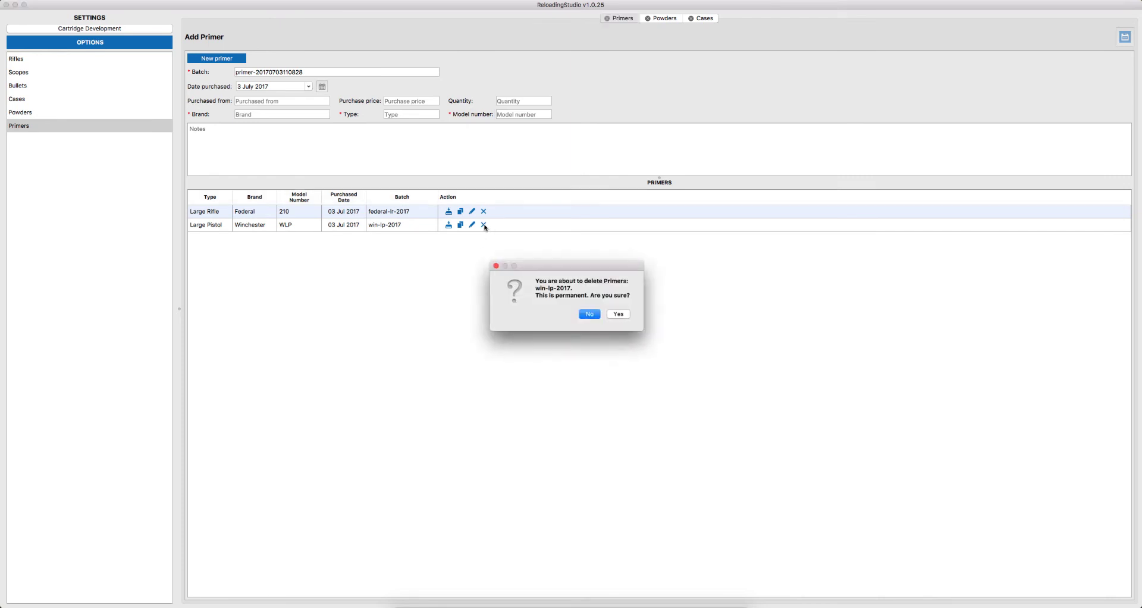
{"action": "left_click", "coordinate": [590, 315]}
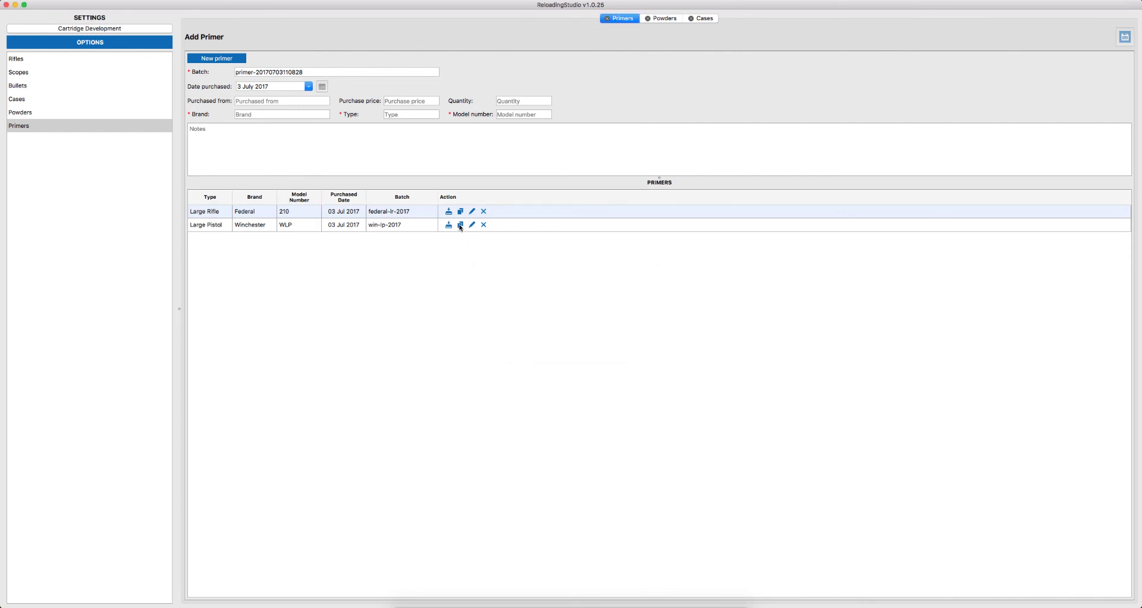
Clone the federal-lr-2017 primer, load the copy for editing and widen the Batch column to fit its name.
{"action": "left_click", "coordinate": [411, 213]}
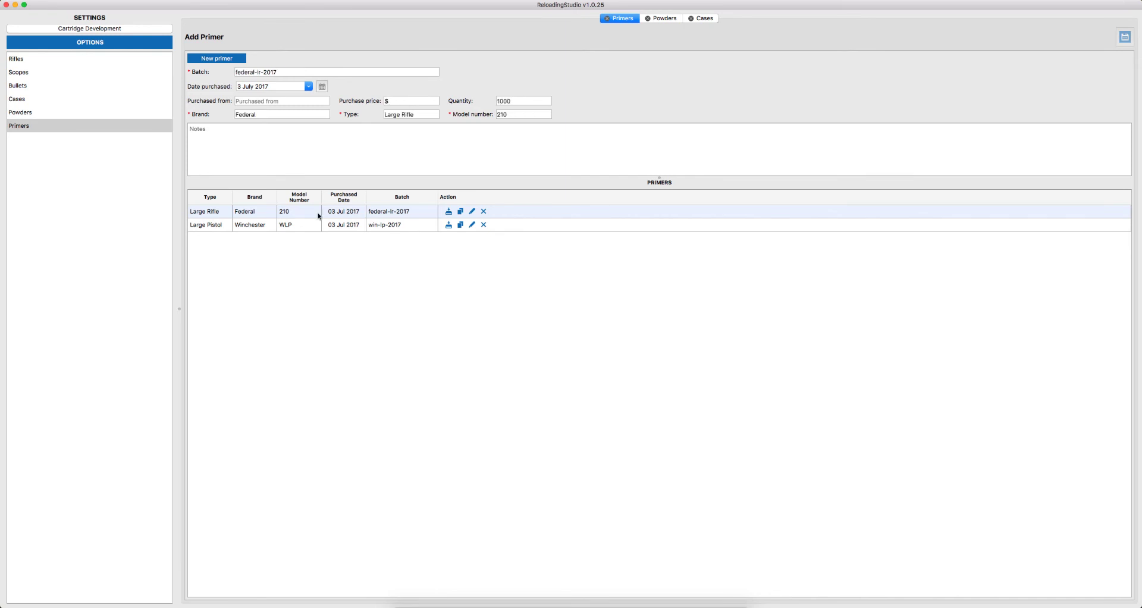
{"action": "left_click", "coordinate": [461, 212]}
{"action": "left_click", "coordinate": [419, 226]}
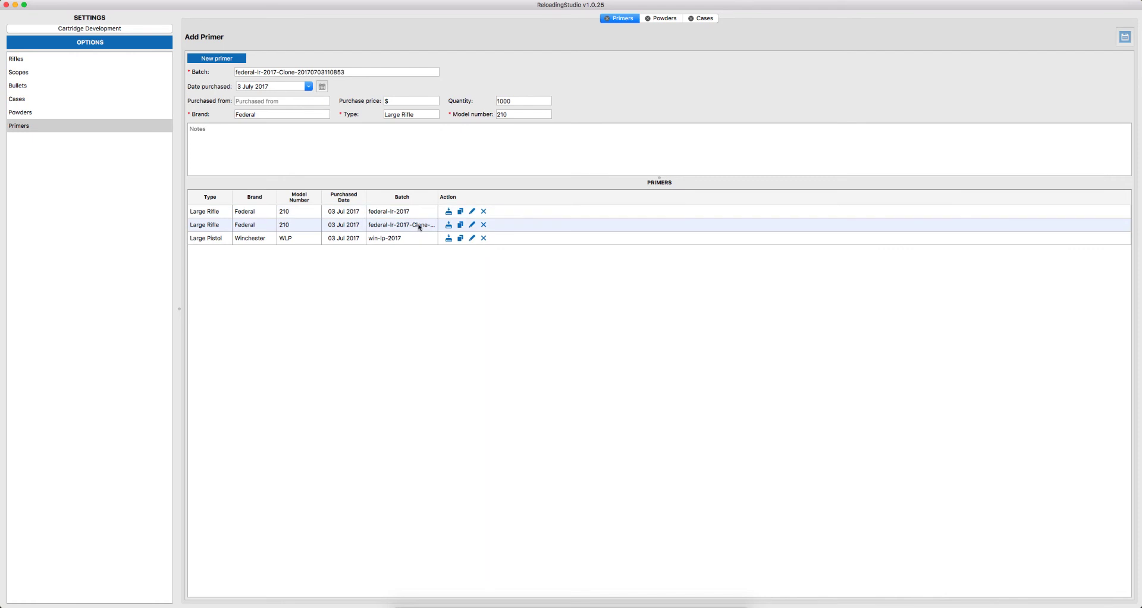
{"action": "mouse_move", "coordinate": [438, 197]}
{"action": "left_mouse_down"}
{"action": "mouse_move", "coordinate": [503, 197]}
{"action": "mouse_move", "coordinate": [487, 197]}
{"action": "left_mouse_up"}
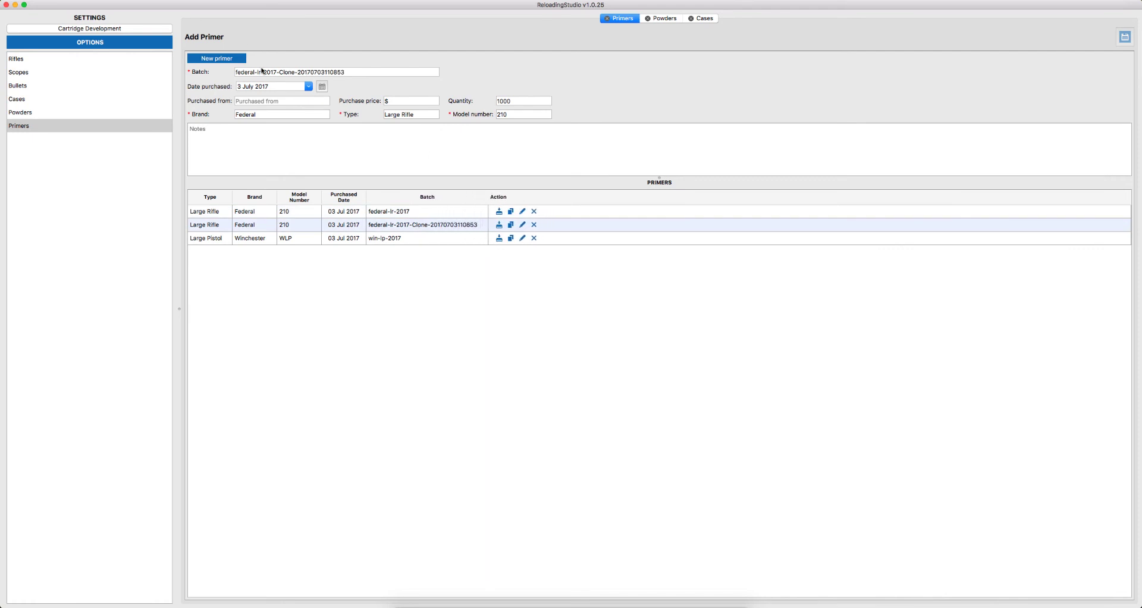
Rename the cloned primer's batch to federal-sr-2017, removing the clone suffix.
{"action": "left_click", "coordinate": [291, 69]}
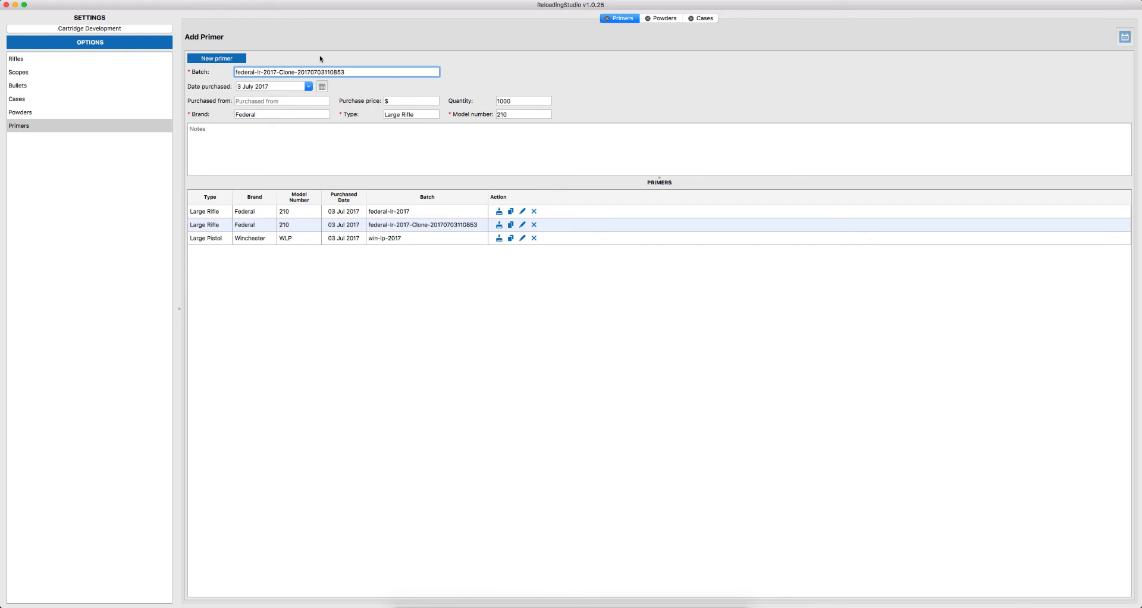
{"action": "key", "text": "BackSpace"}
{"action": "key", "text": "BackSpace"}
{"action": "type", "text": "sr"}
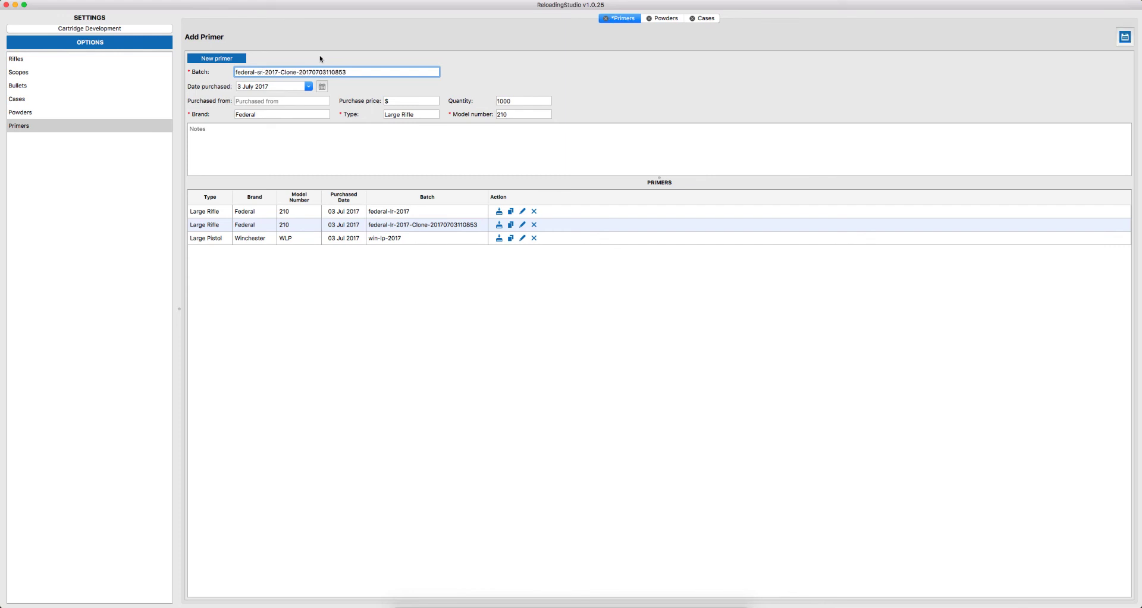
{"action": "left_click_drag", "start_coordinate": [279, 72], "coordinate": [433, 75]}
{"action": "key", "text": "BackSpace"}
Set the cloned primer's type to Small Rifle and its model number to 205, and save it.
{"action": "left_click", "coordinate": [391, 118]}
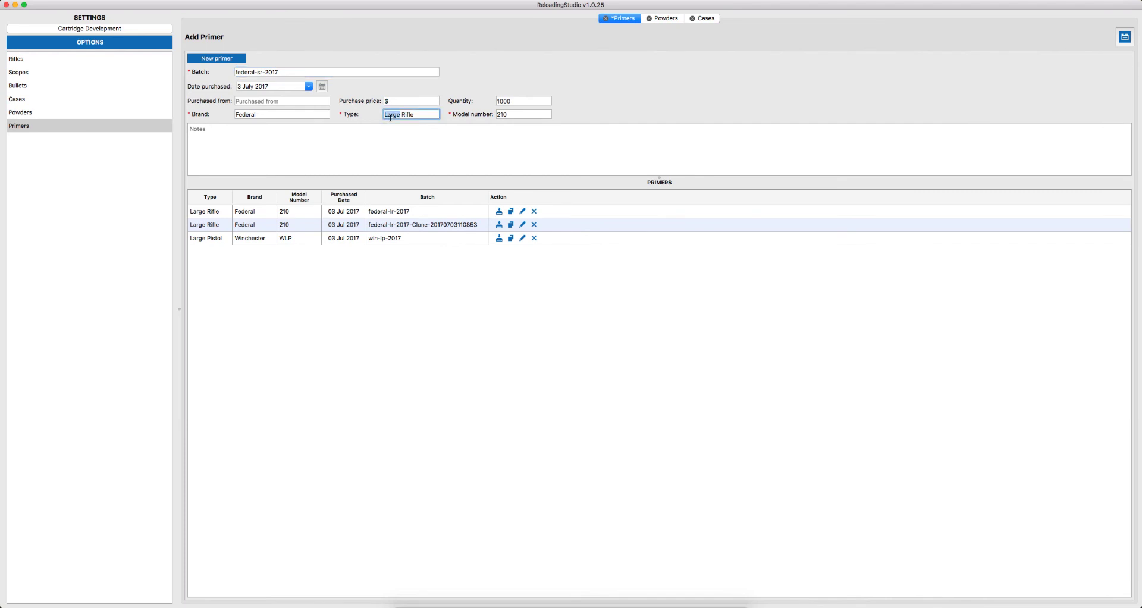
{"action": "type", "text": "Small"}
{"action": "key", "text": "Tab"}
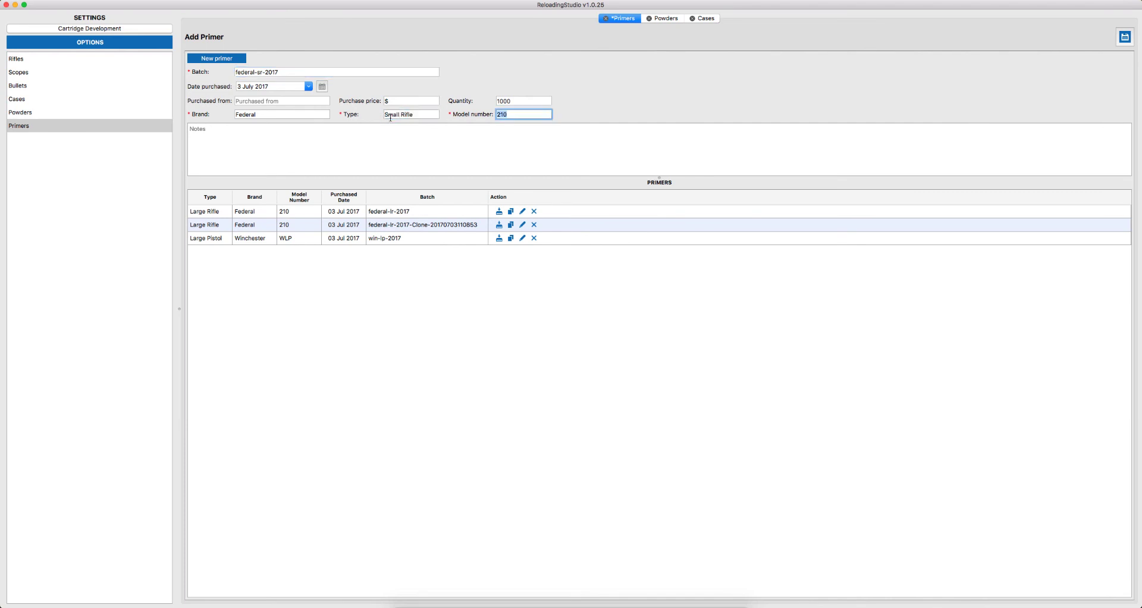
{"action": "type", "text": "2"}
{"action": "left_click", "coordinate": [1125, 36]}
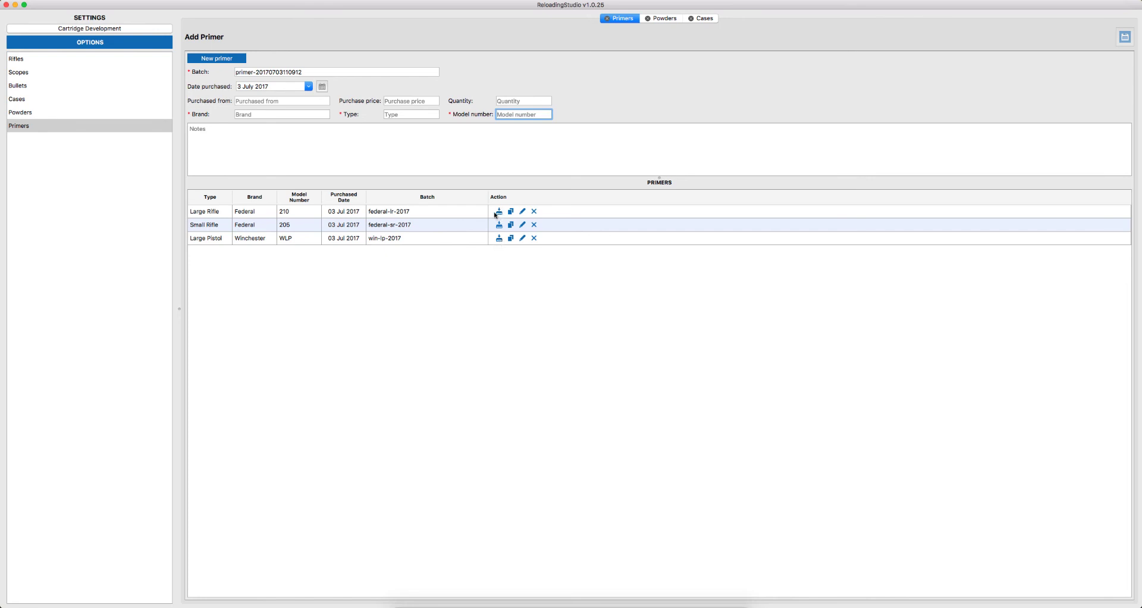
Deactivate the federal-lr-2017 primer and open its record from the primers table.
{"action": "left_click", "coordinate": [418, 213]}
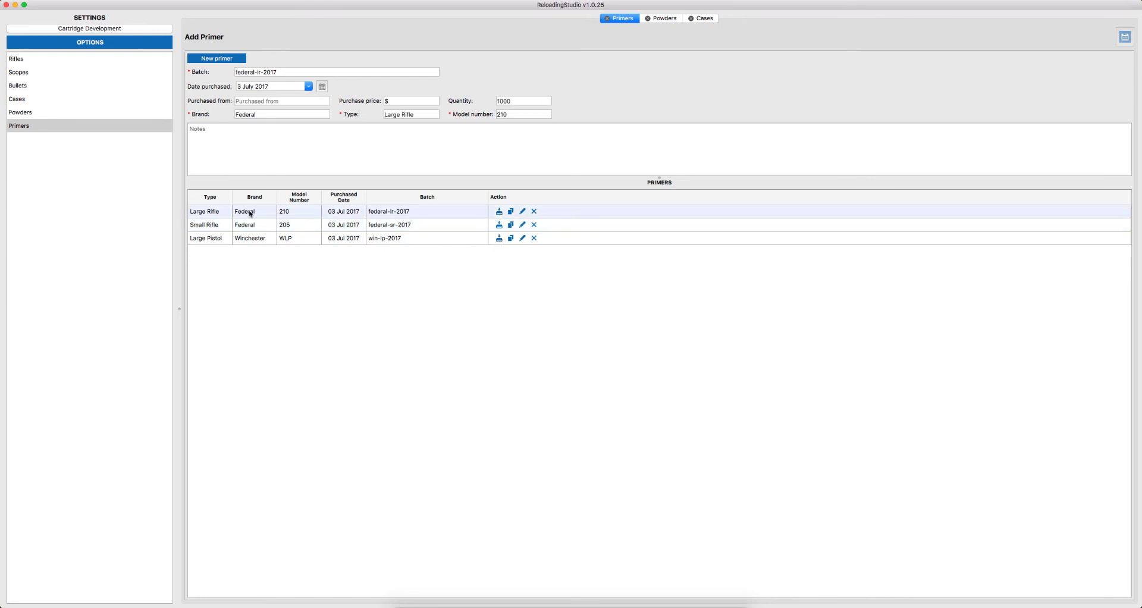
{"action": "left_click", "coordinate": [499, 213]}
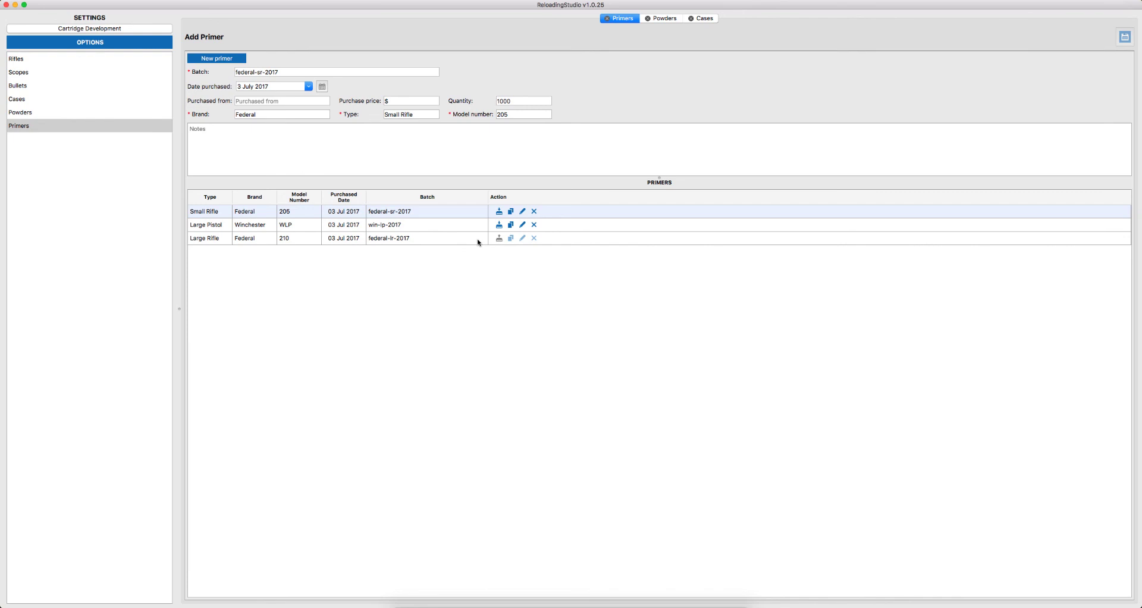
{"action": "left_click", "coordinate": [482, 241]}
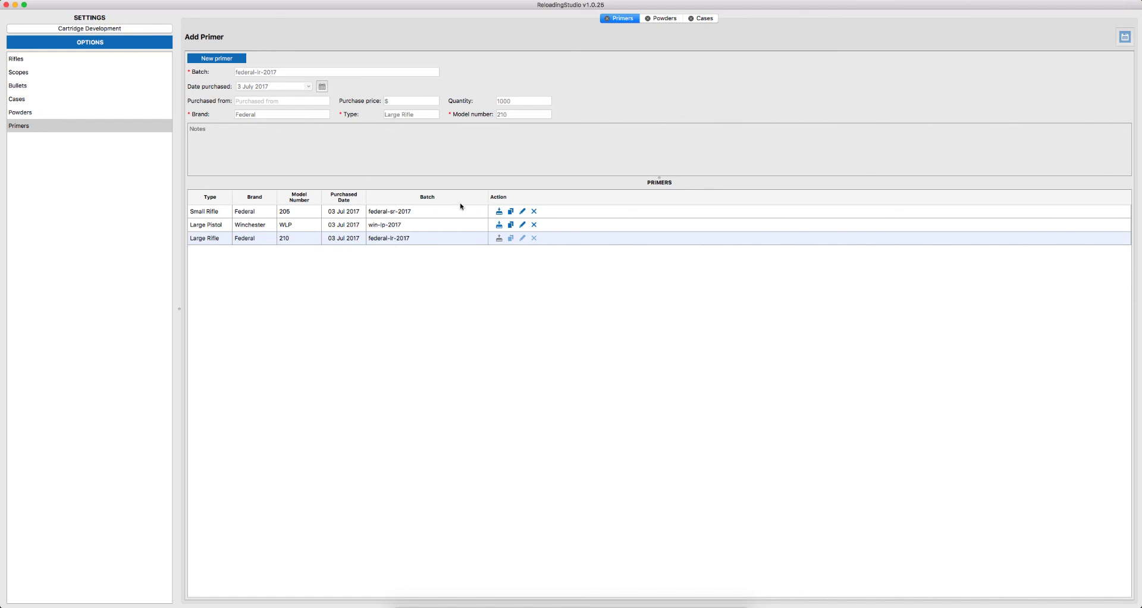
Reactivate the federal-lr-2017 primer and clone it.
{"action": "left_click", "coordinate": [499, 239]}
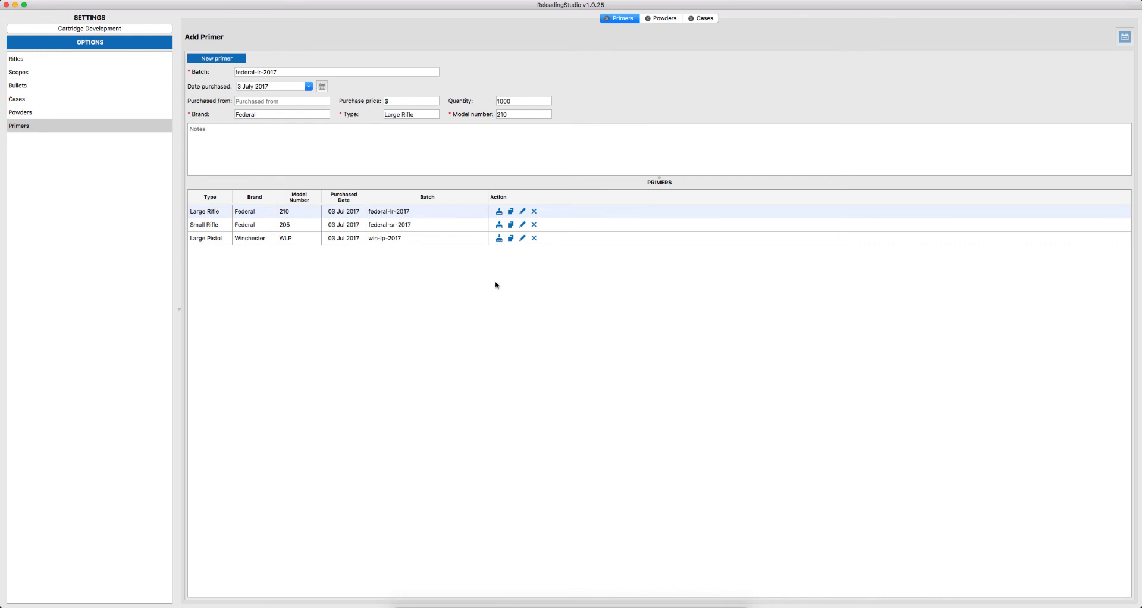
{"action": "left_click", "coordinate": [511, 212]}
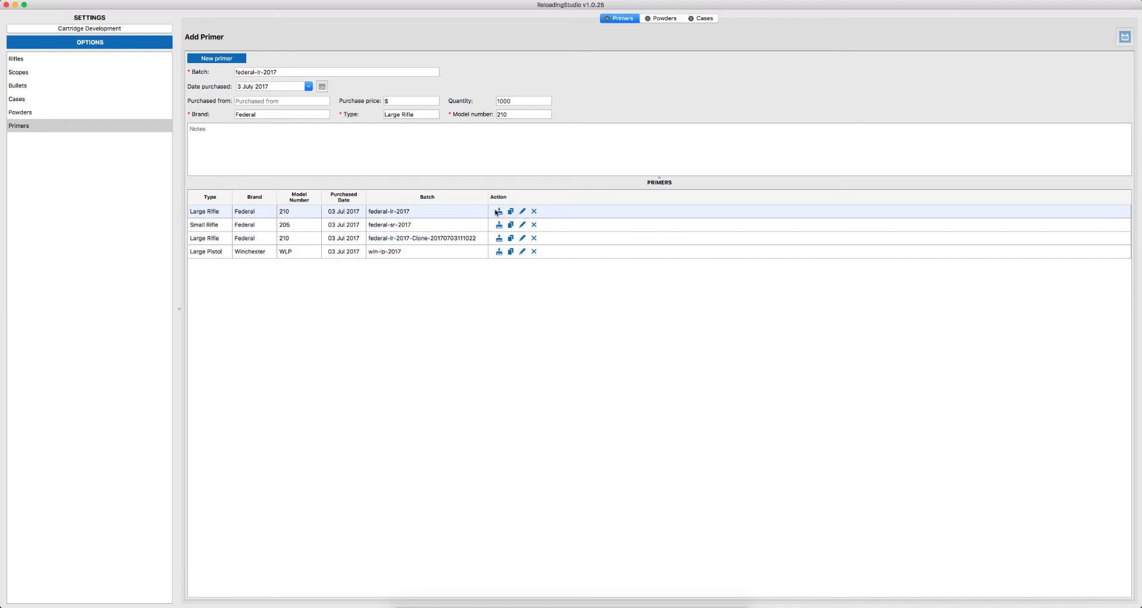
Deactivate the original federal-lr-2017 primer and change its clone's batch name to federal-lr-2017-02.
{"action": "left_click", "coordinate": [498, 212]}
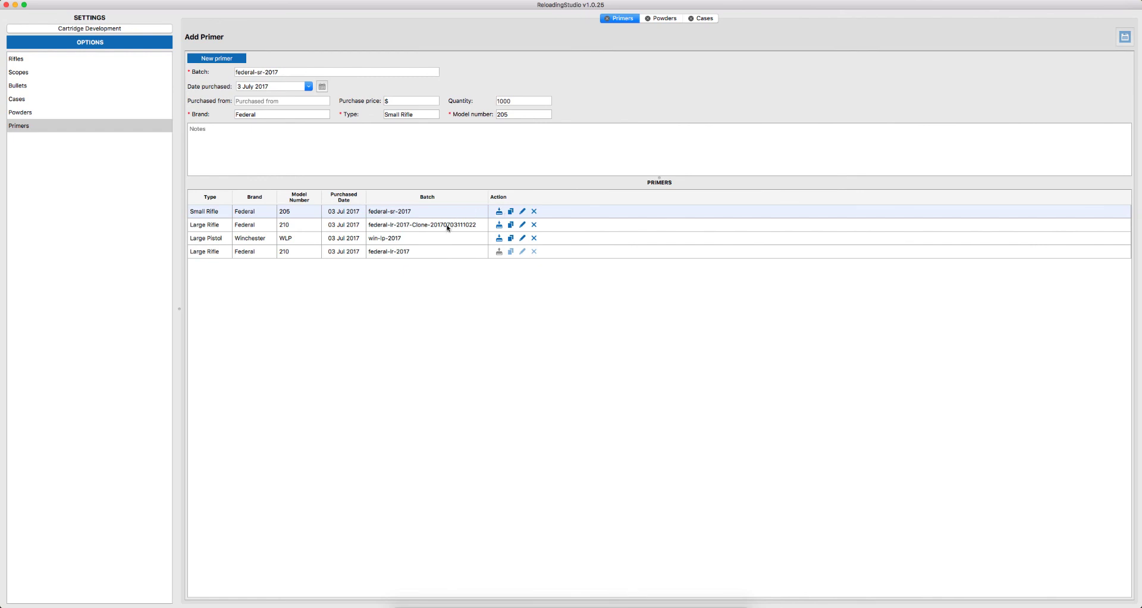
{"action": "left_click", "coordinate": [447, 227]}
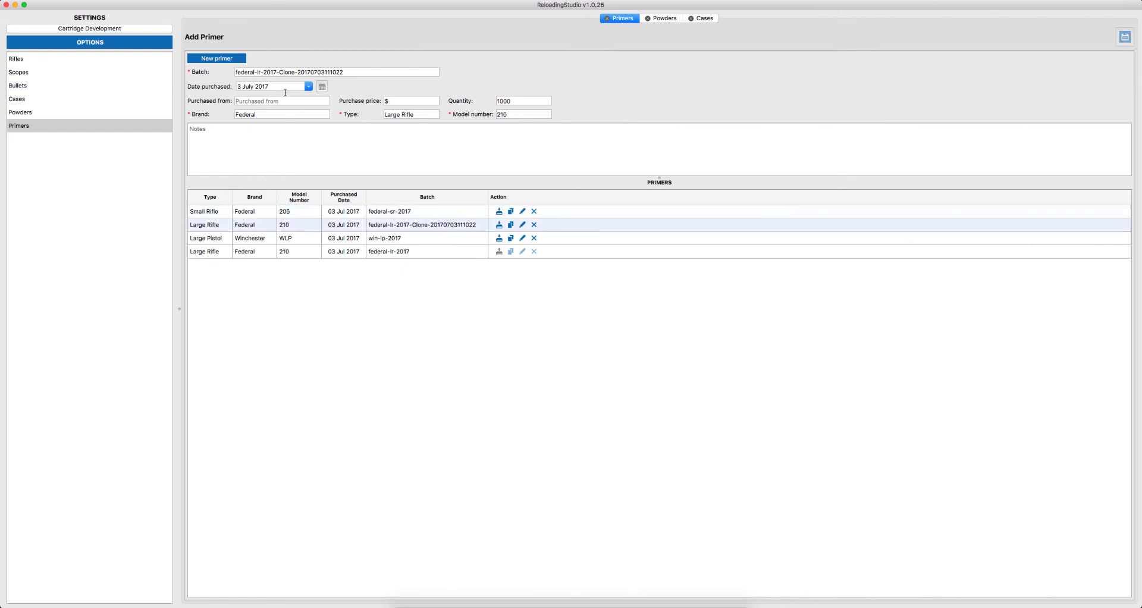
{"action": "left_click_drag", "start_coordinate": [282, 72], "coordinate": [416, 74]}
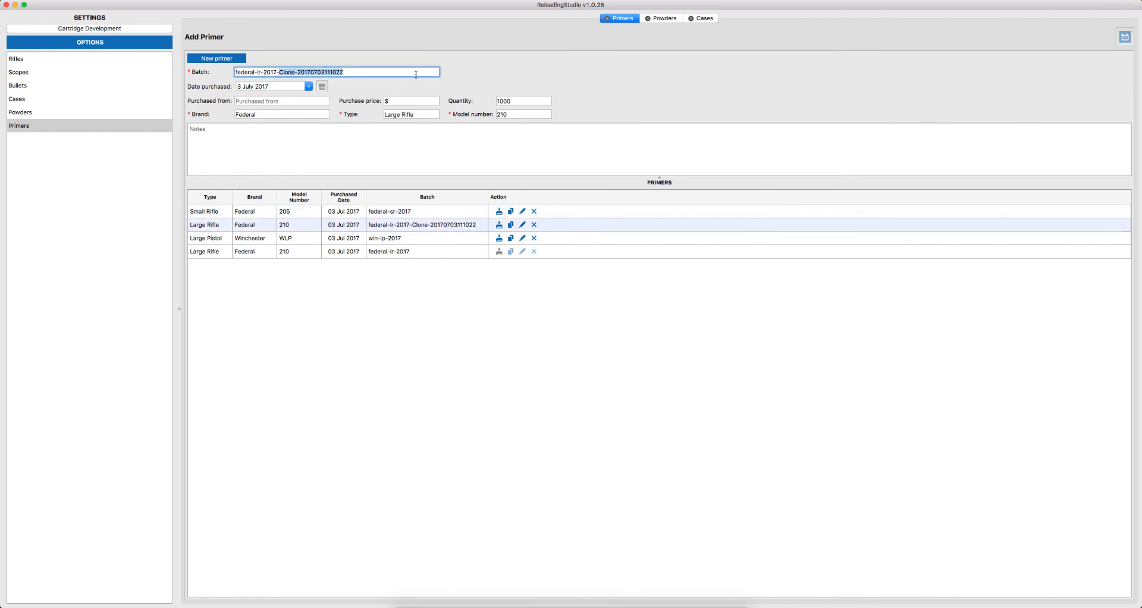
{"action": "type", "text": "0"}
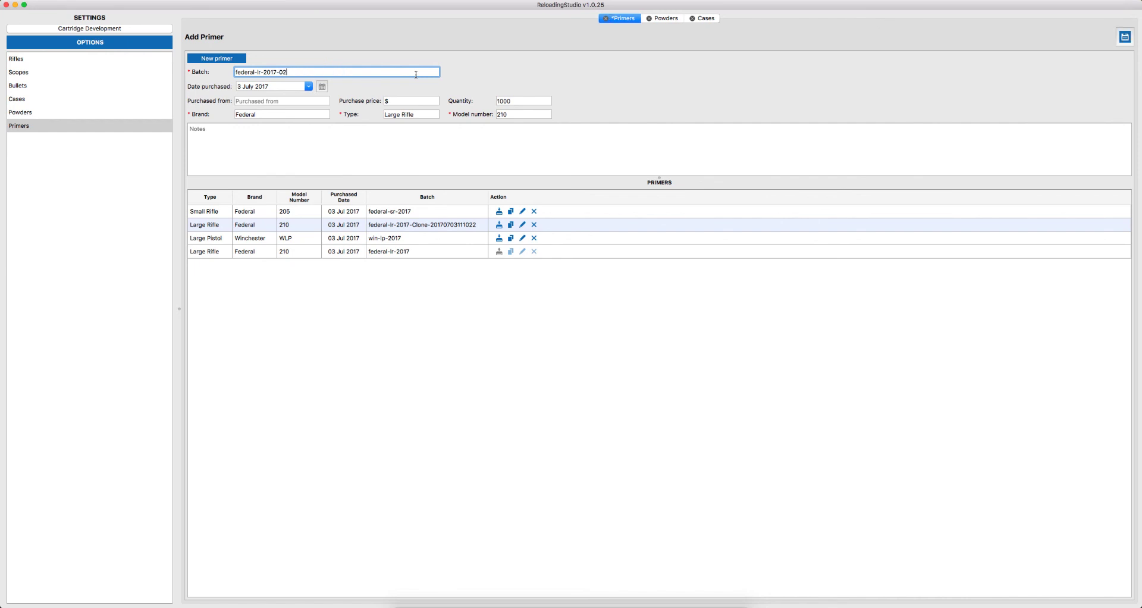
Set the cloned primer's purchase date to 4 July 2017 and save the record.
{"action": "left_click", "coordinate": [308, 86]}
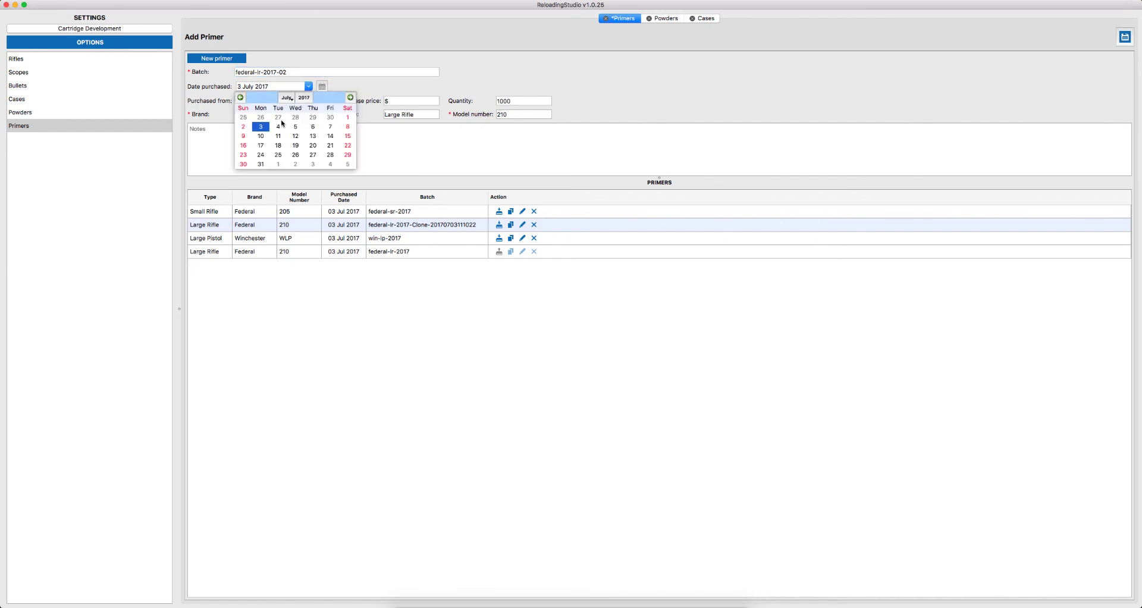
{"action": "left_click", "coordinate": [279, 127]}
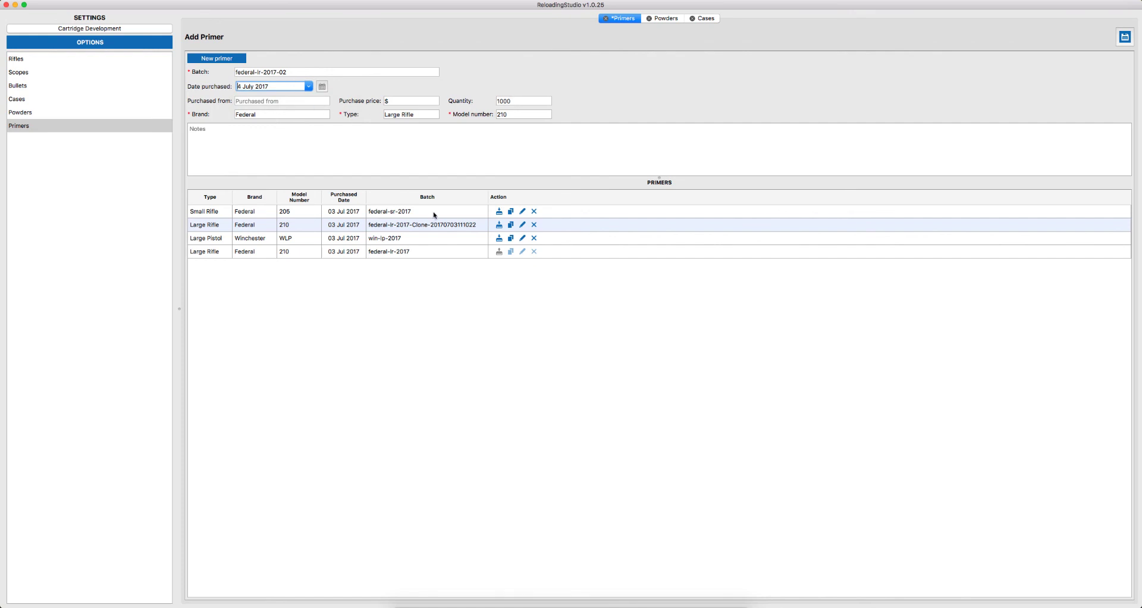
{"action": "left_click", "coordinate": [1124, 36]}
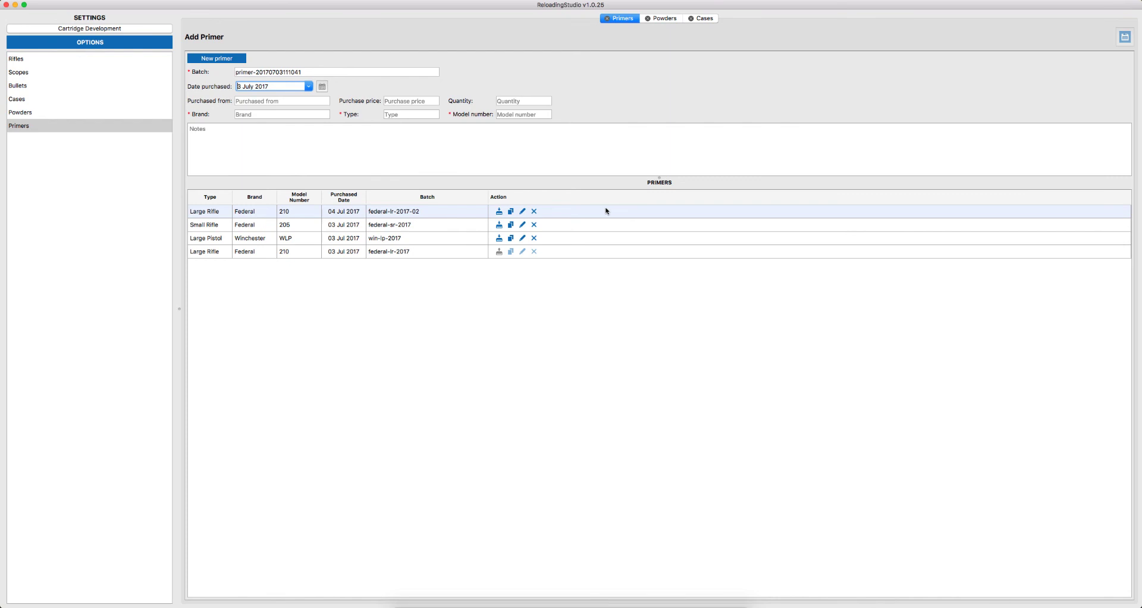
View the federal-lr-2017-02 and federal-lr-2017 primer records, and reactivate federal-lr-2017.
{"action": "double_click", "coordinate": [391, 213]}
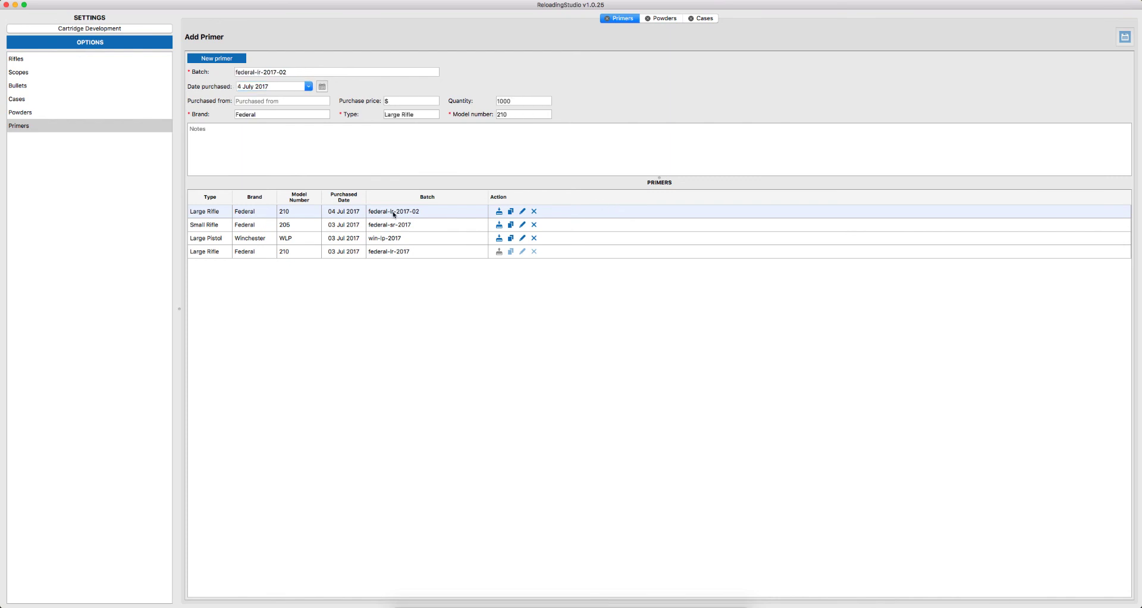
{"action": "left_click", "coordinate": [411, 252]}
{"action": "double_click", "coordinate": [405, 213]}
{"action": "left_click", "coordinate": [499, 252]}
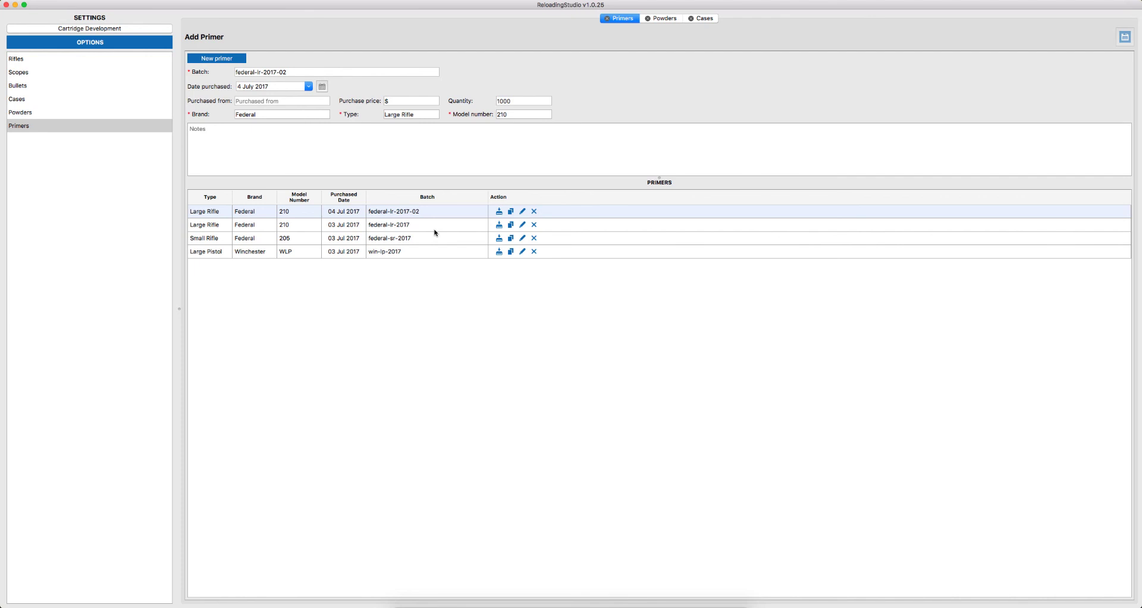
Delete the federal-lr-2017-02 primer.
{"action": "left_click", "coordinate": [535, 211]}
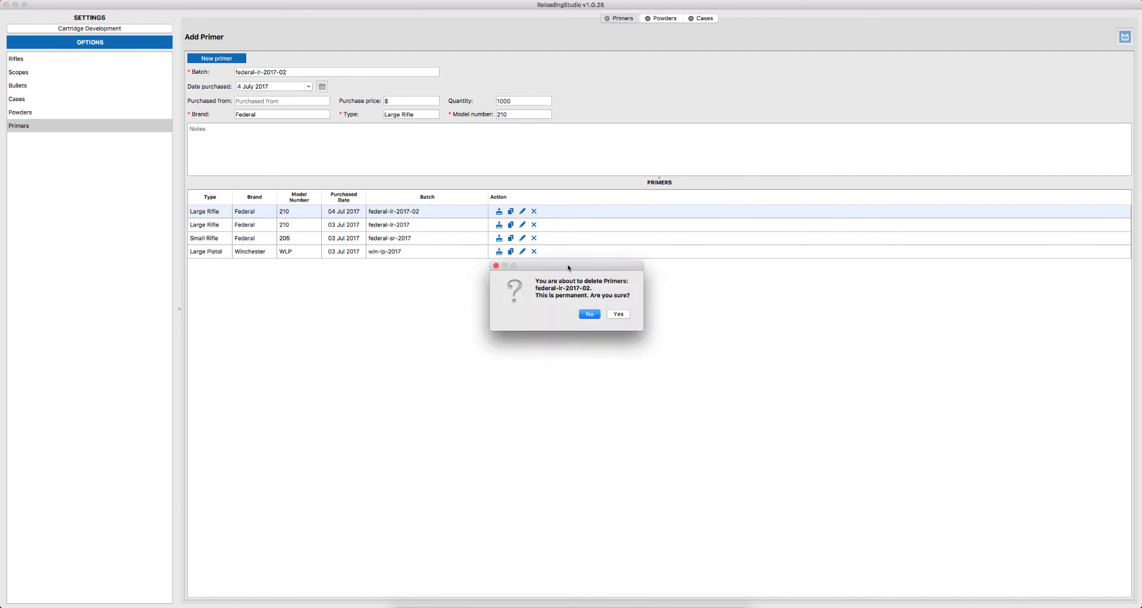